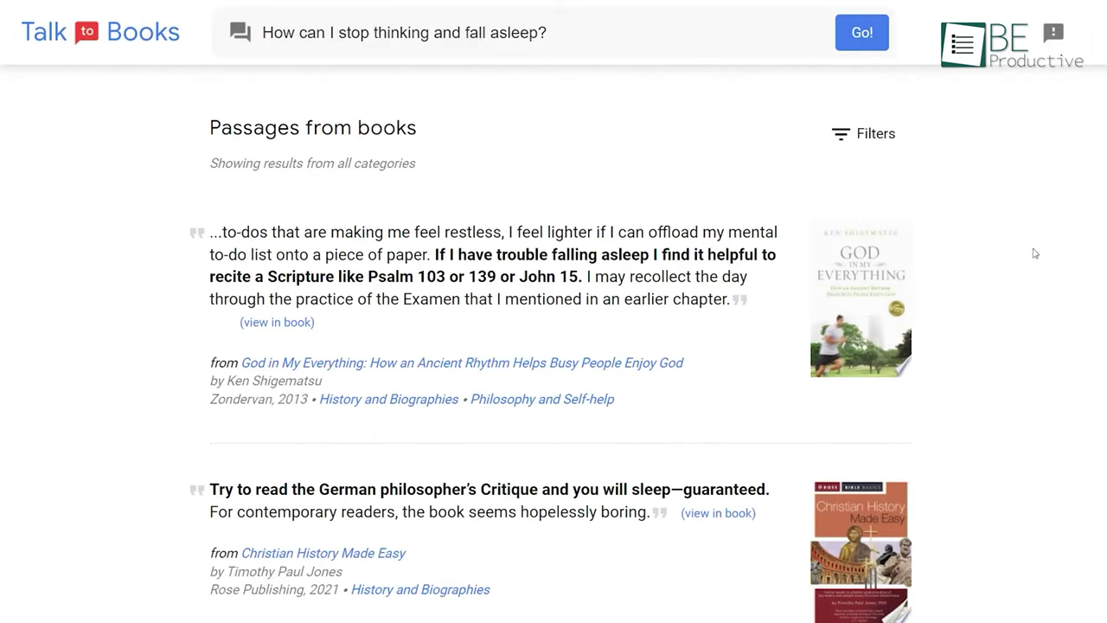
# Browse the sleep-question passages, including 'Don't catastrophize', then search the books for ORPHAN
pyautogui.middleClick(1055, 254)
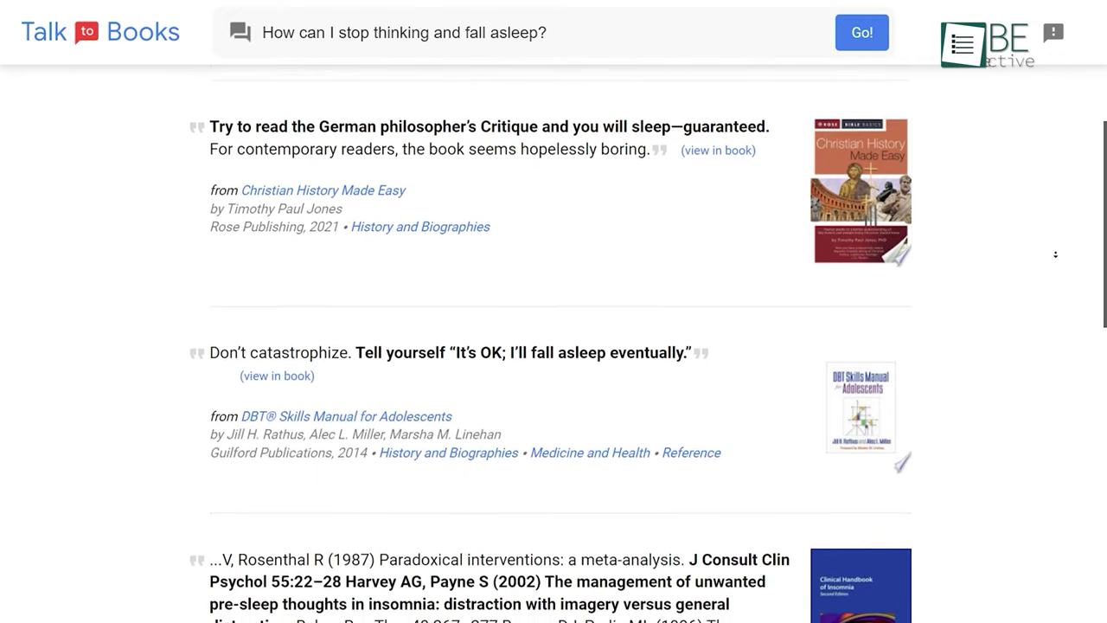
pyautogui.moveTo(125, 264); pyautogui.dragTo(742, 267)
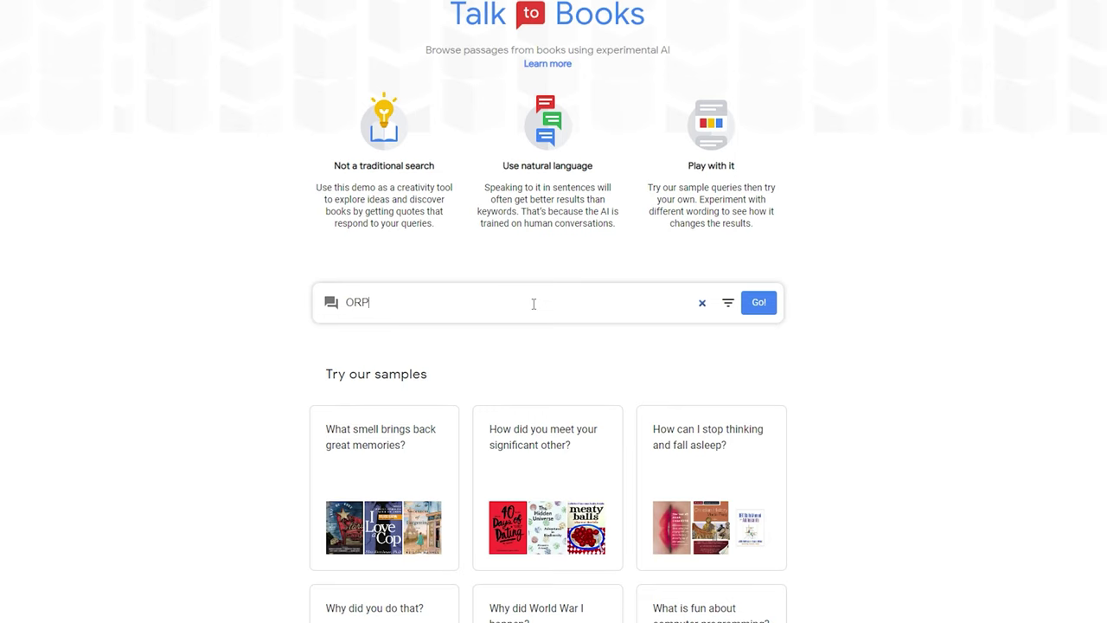
pyautogui.press('Return')
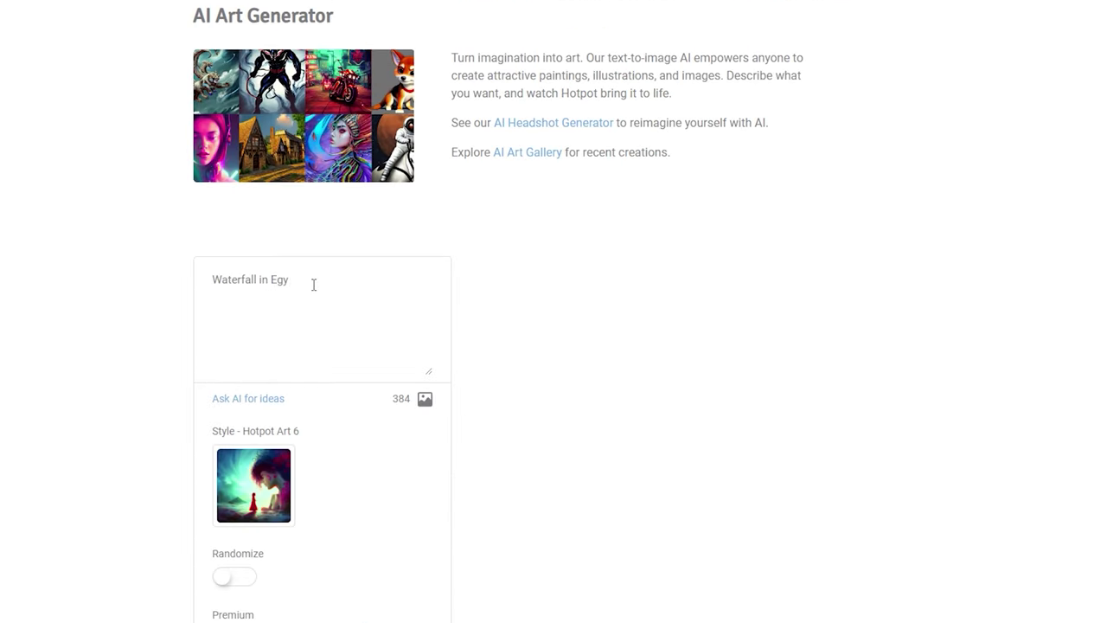
# Generate a waterfall image in Hotpot's AI Art Generator
pyautogui.scroll(-3, 312, 389)
pyautogui.scroll(-4, 285, 536)
pyautogui.scroll(-1, 269, 519)
pyautogui.click(280, 442)
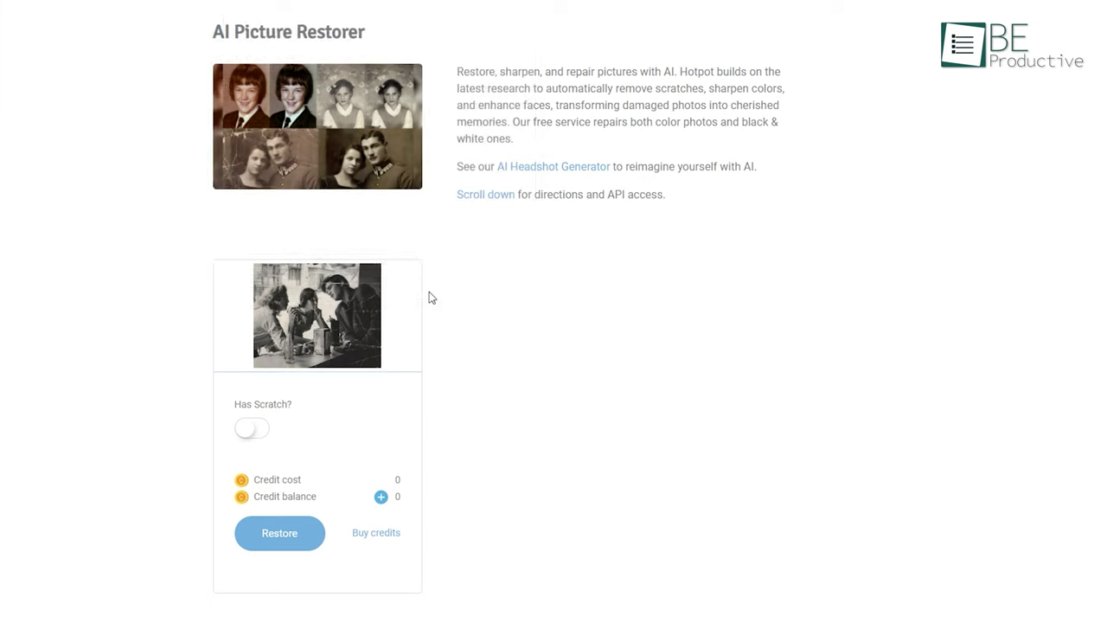
# Process the robot image in Object Remover, try a Sparkwriter NFT idea, and view credit plans
pyautogui.click(313, 533)
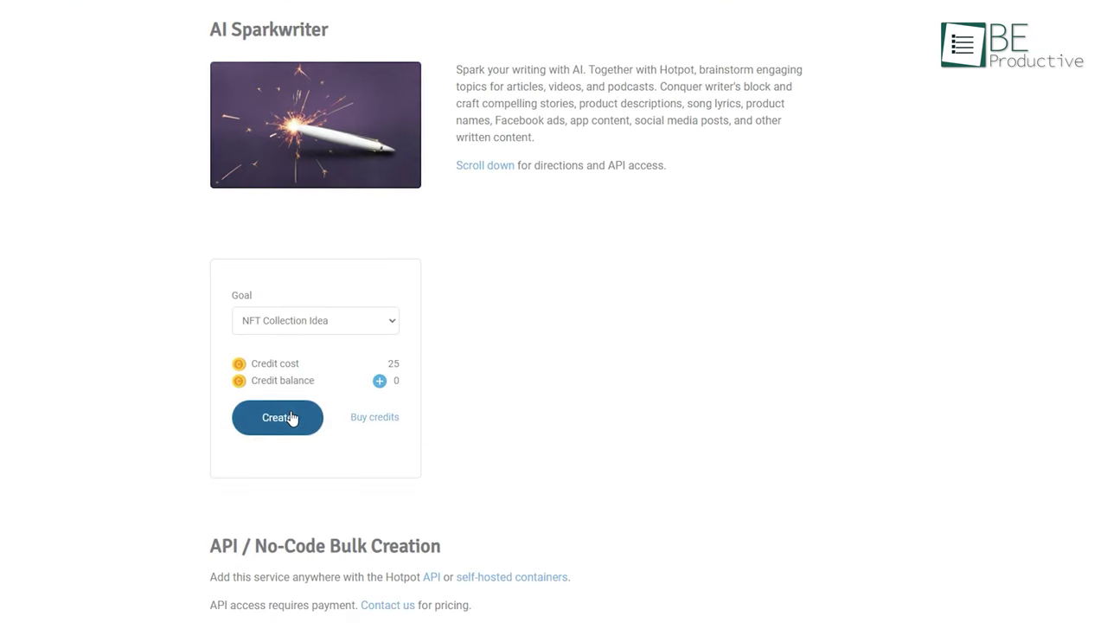
pyautogui.click(292, 418)
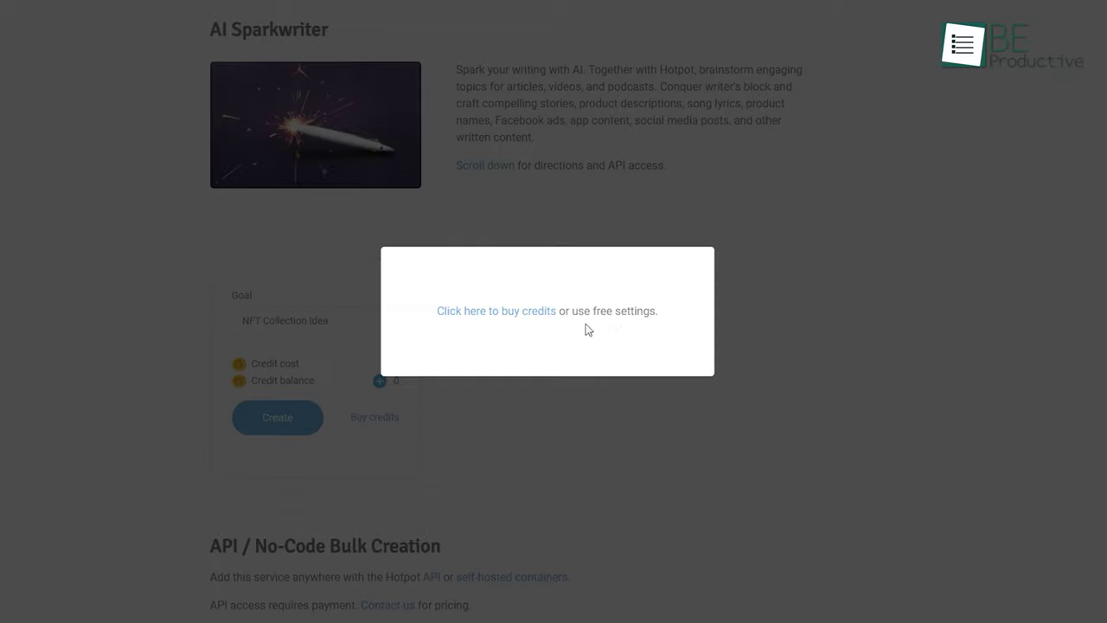
pyautogui.click(545, 311)
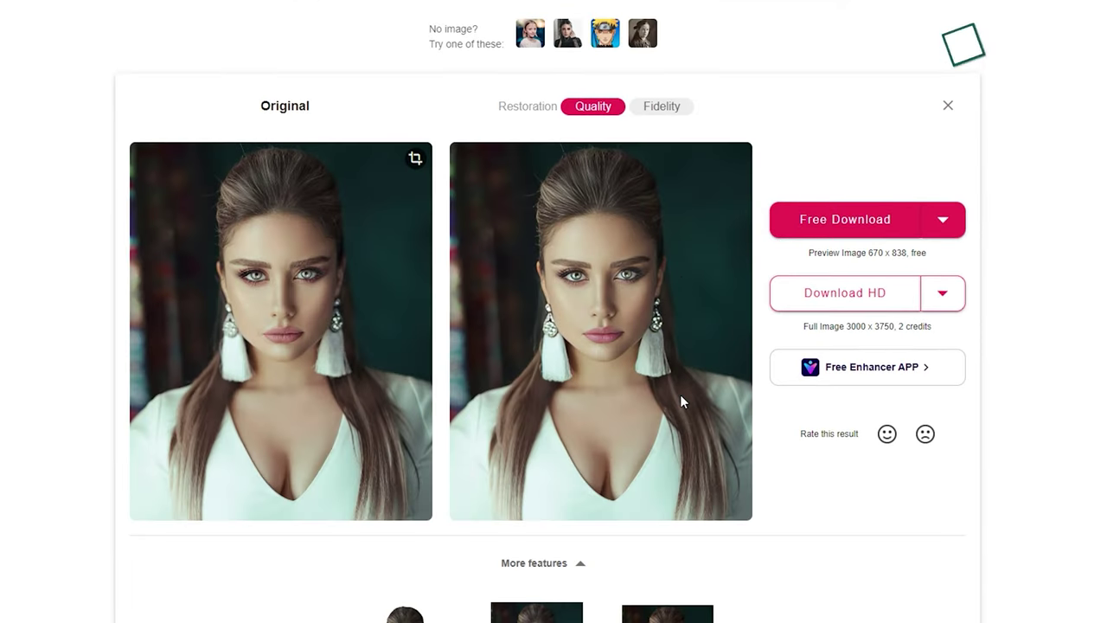
# Scroll through Cutout.pro's enhanced and animated portrait results
pyautogui.scroll(-2, 680, 396)
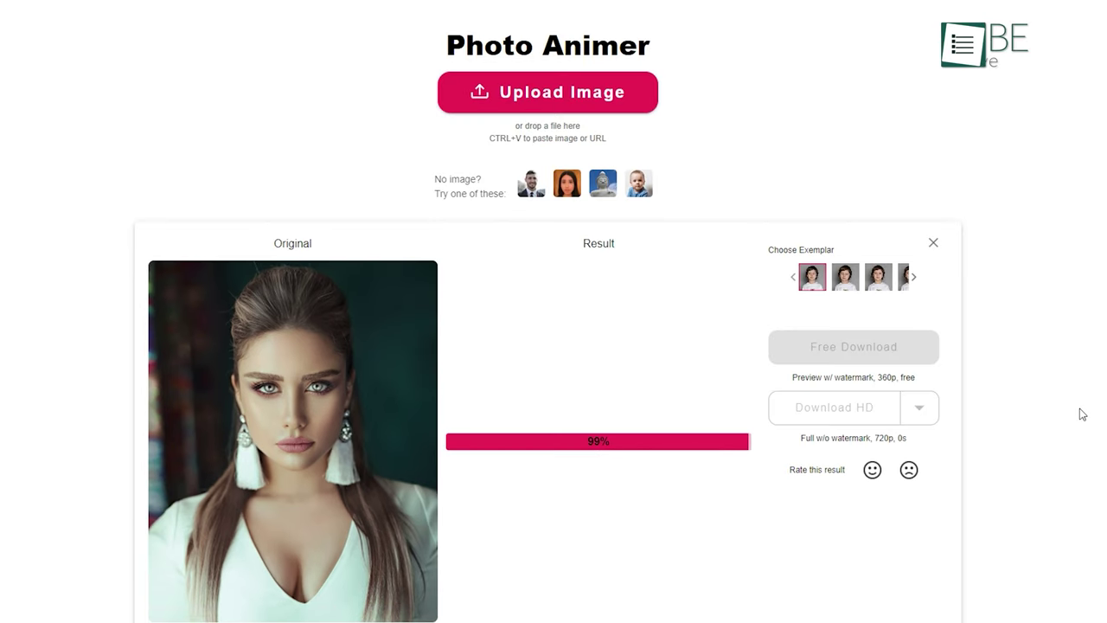
pyautogui.scroll(-1, 1081, 414)
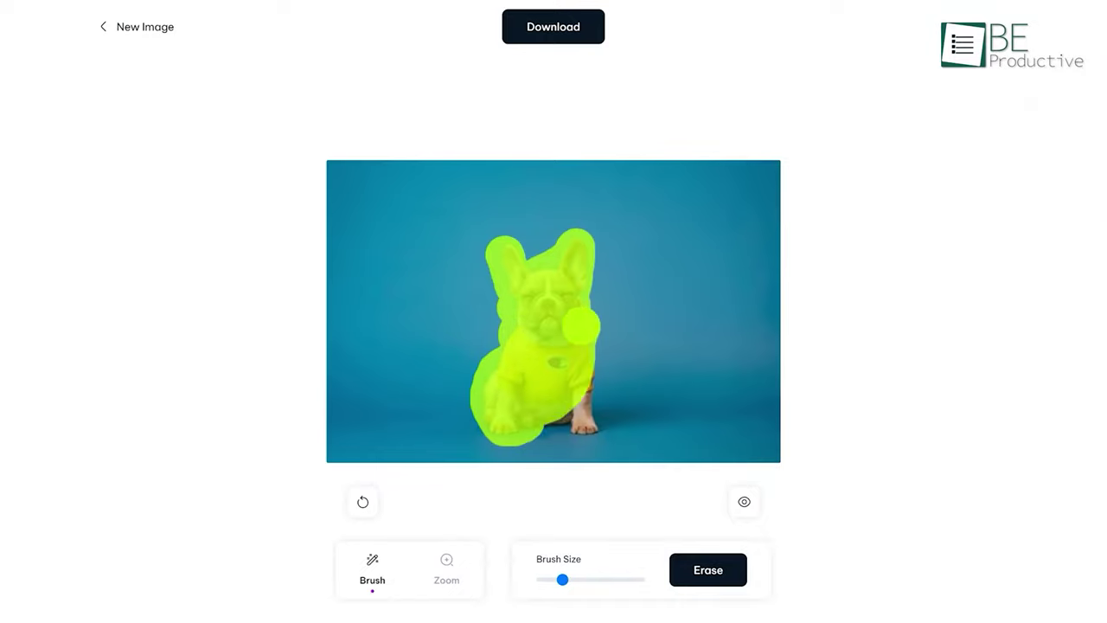
# Erase the painted dog, then mask and erase the red perfume bottle
pyautogui.click(708, 570)
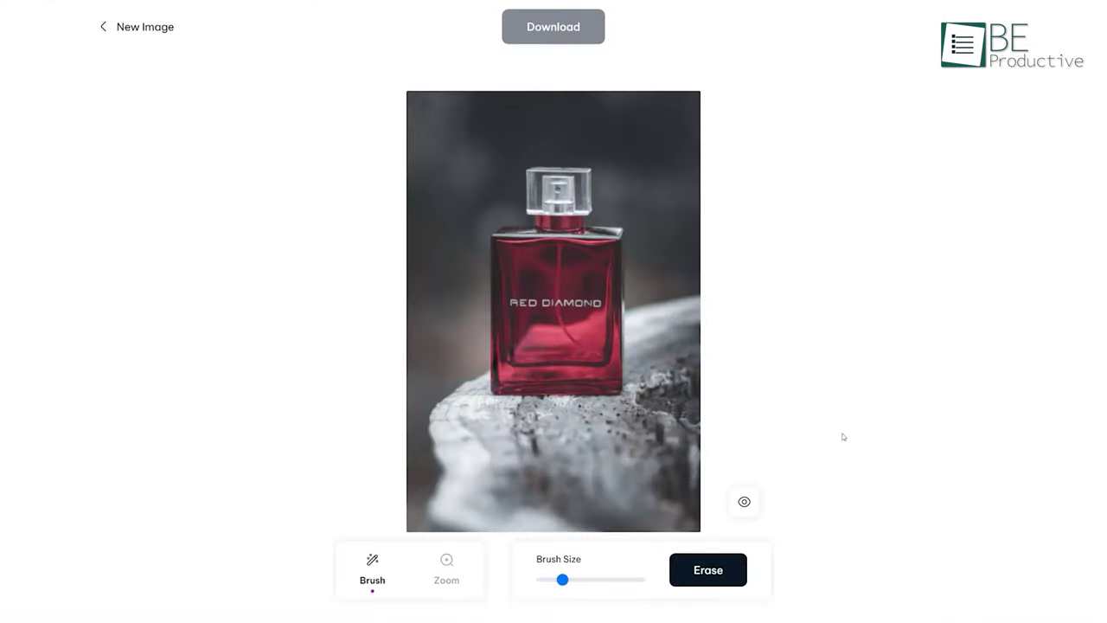
pyautogui.moveTo(526, 175); pyautogui.dragTo(507, 217)
pyautogui.moveTo(497, 274); pyautogui.dragTo(610, 300)
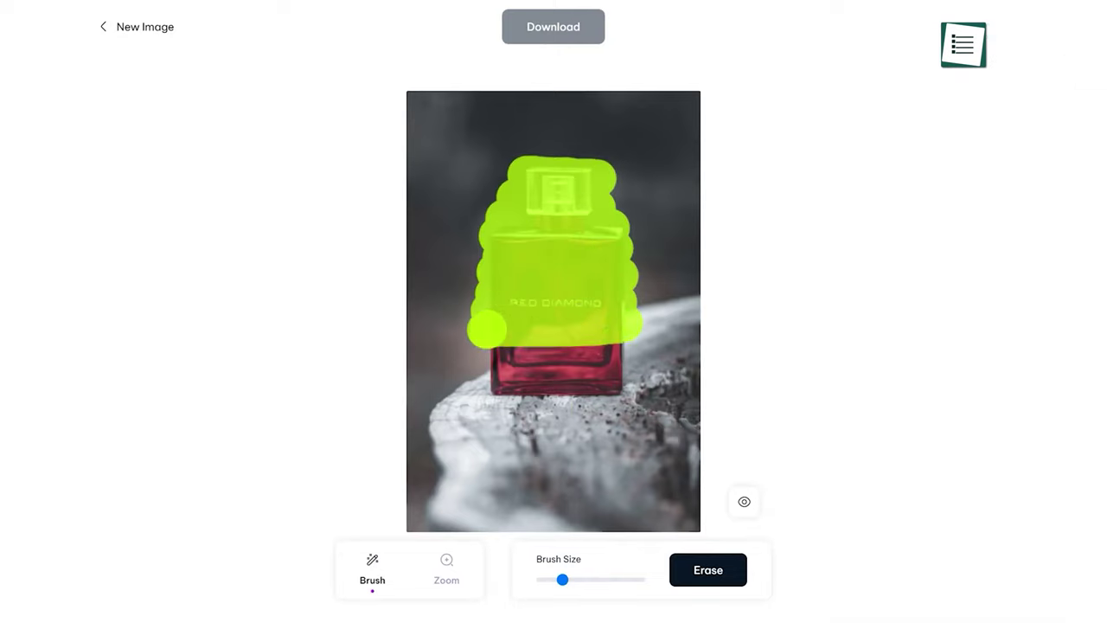
pyautogui.moveTo(486, 330)
pyautogui.mouseDown()
pyautogui.moveTo(605, 363)
pyautogui.moveTo(616, 385)
pyautogui.mouseUp()
pyautogui.click(719, 567)
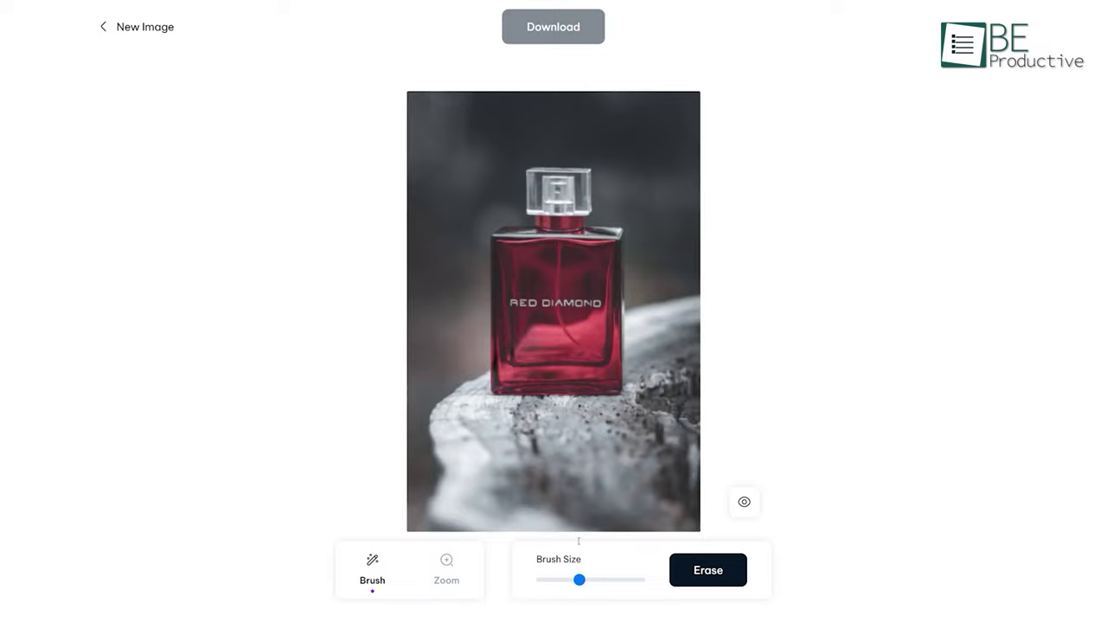
# Zoom in and out on the edited photo and download it
pyautogui.click(446, 569)
pyautogui.moveTo(541, 579)
pyautogui.mouseDown()
pyautogui.moveTo(605, 579)
pyautogui.moveTo(541, 582)
pyautogui.mouseUp()
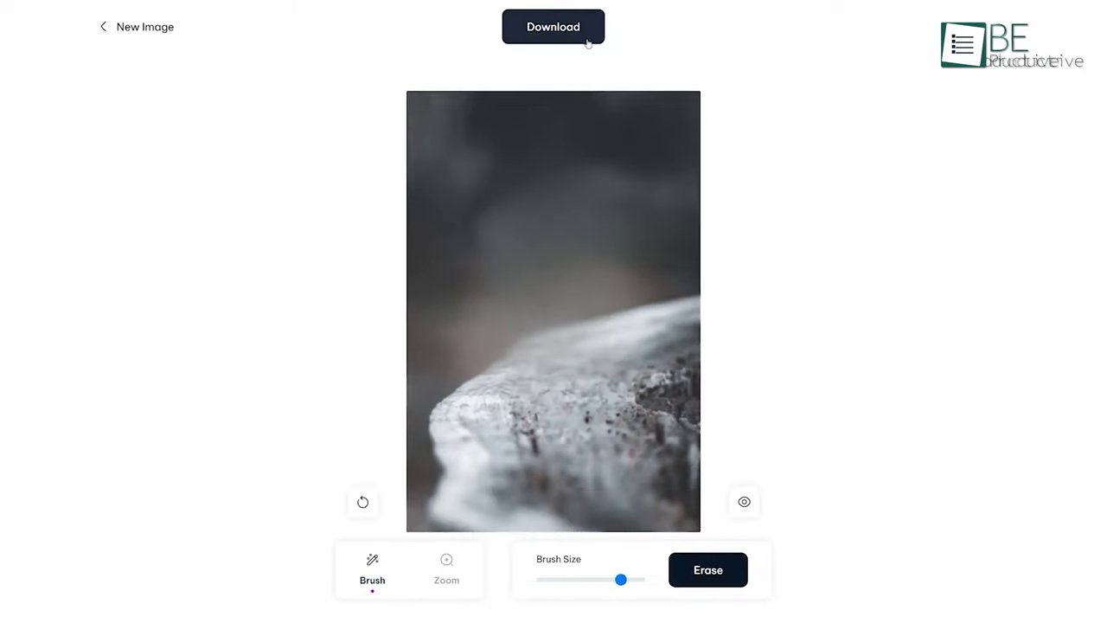
pyautogui.click(587, 44)
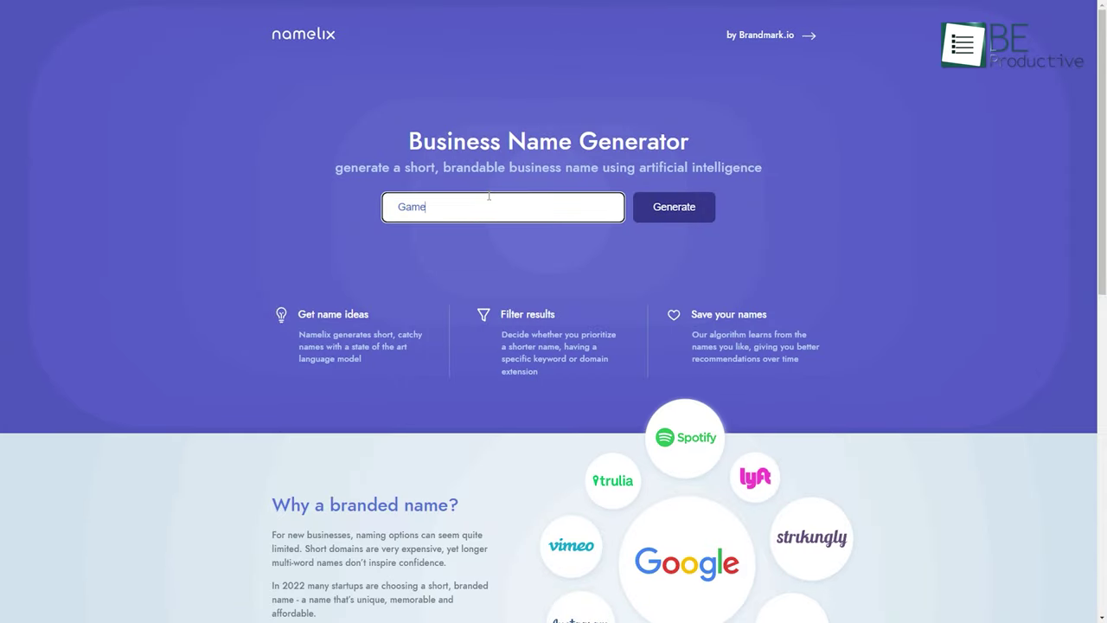
# Generate Namelix names for keyword Game in Brandable style with High randomness
pyautogui.press('Return')
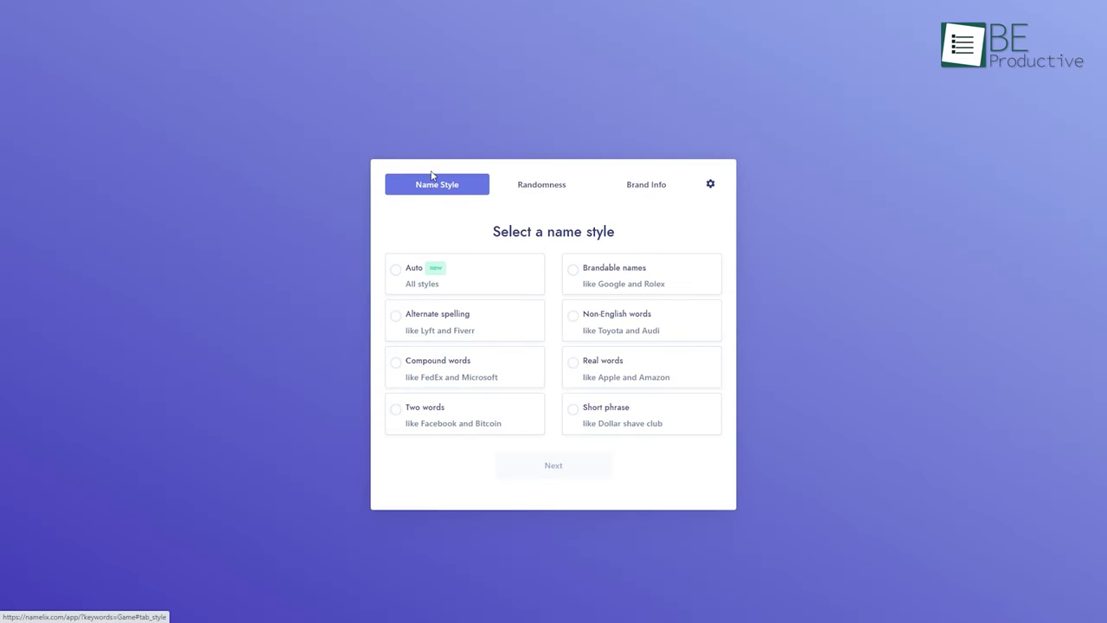
pyautogui.click(575, 274)
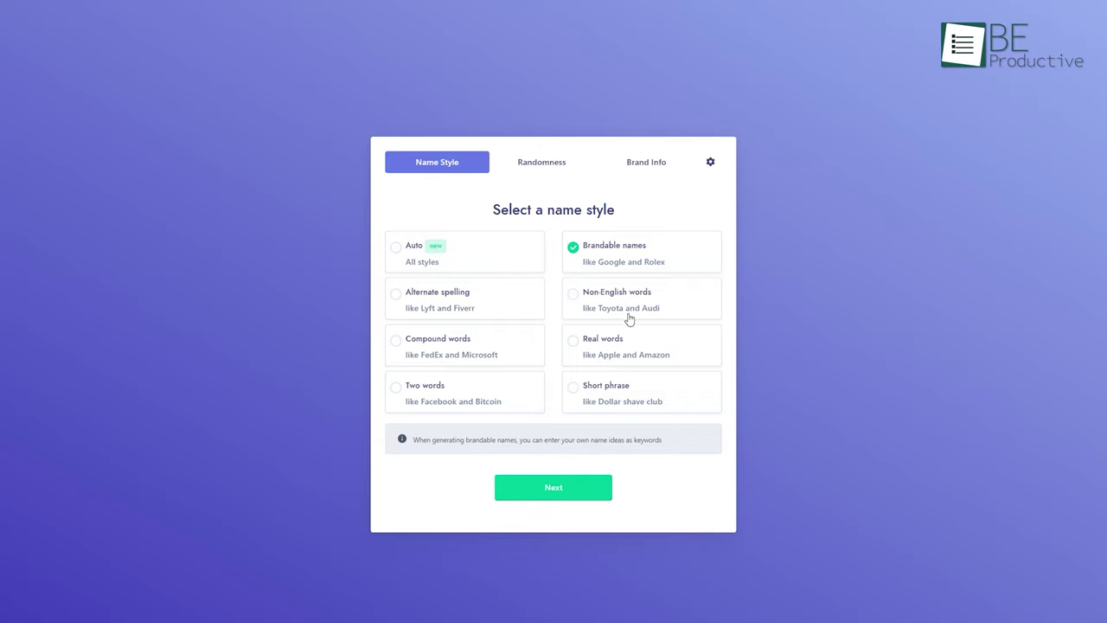
pyautogui.click(544, 167)
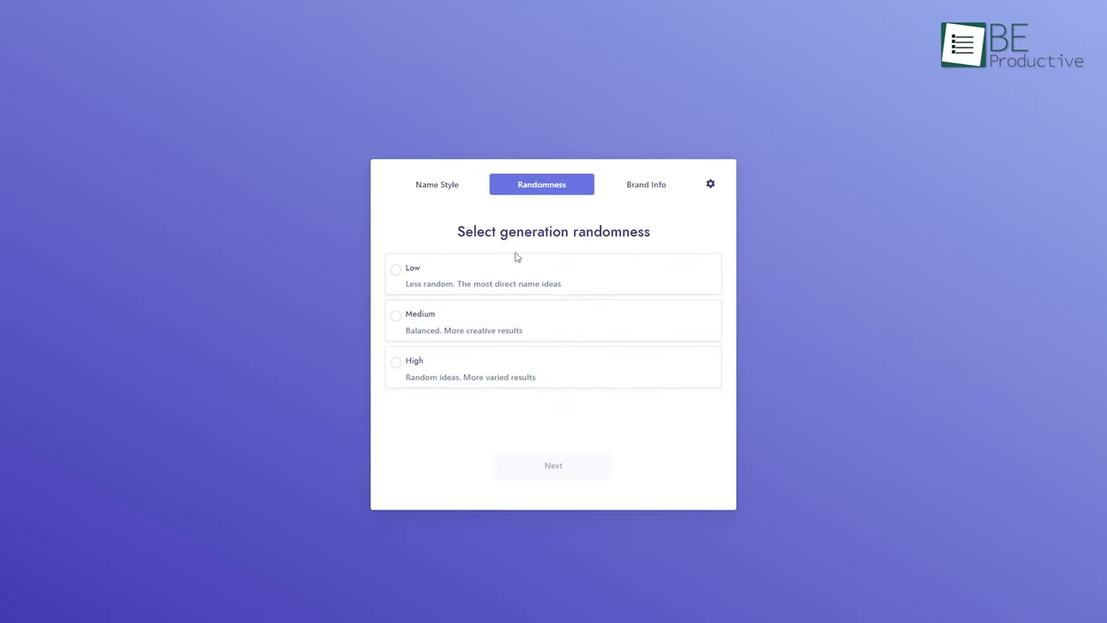
pyautogui.click(657, 190)
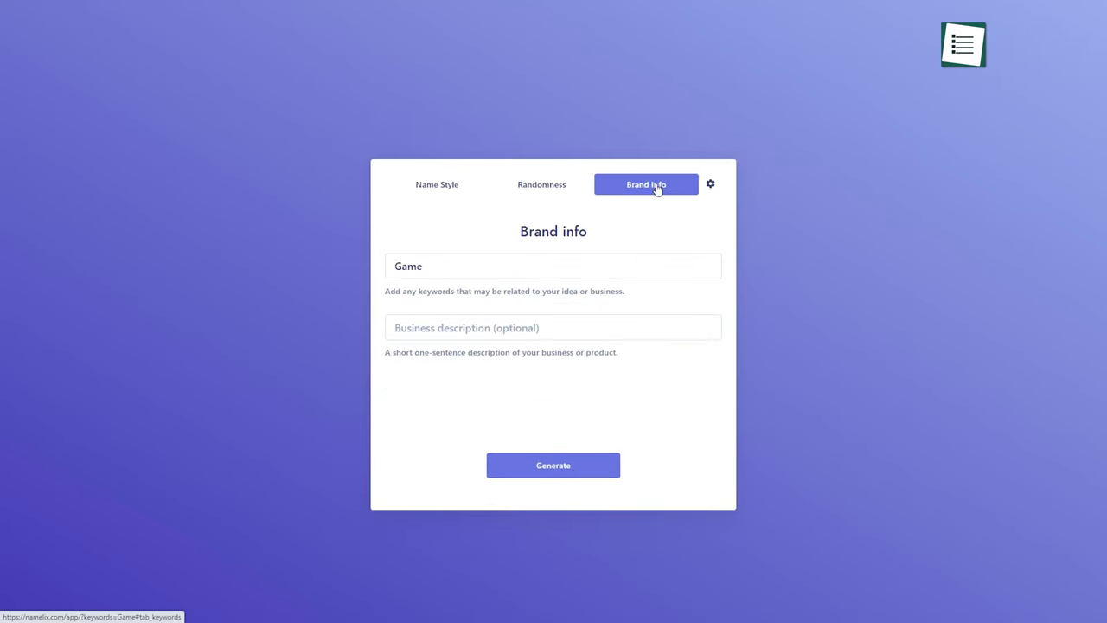
pyautogui.click(449, 188)
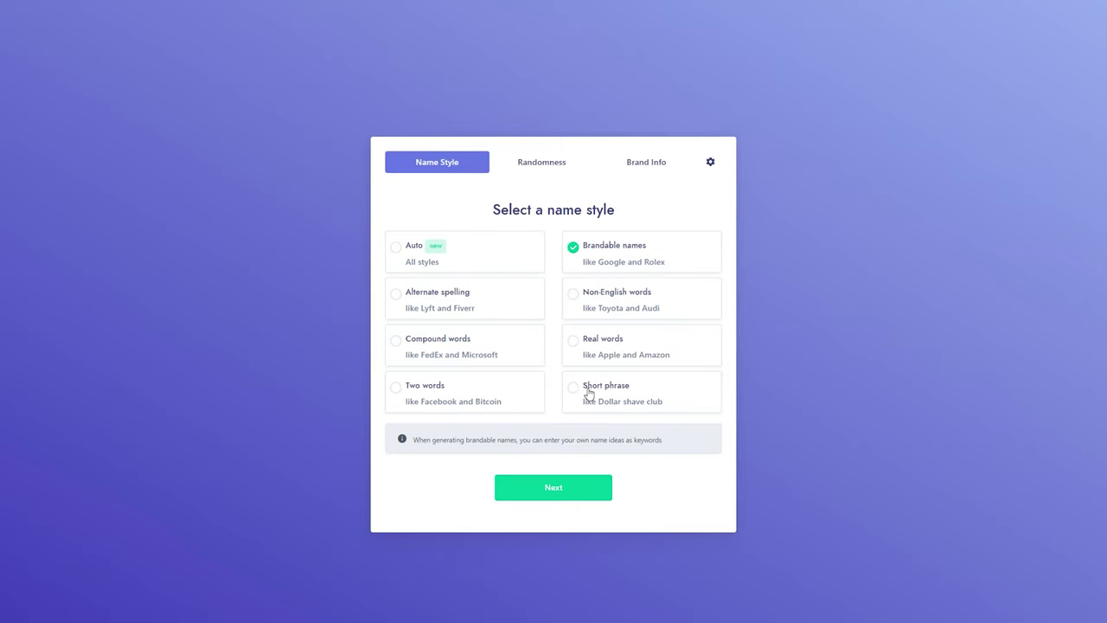
pyautogui.click(595, 481)
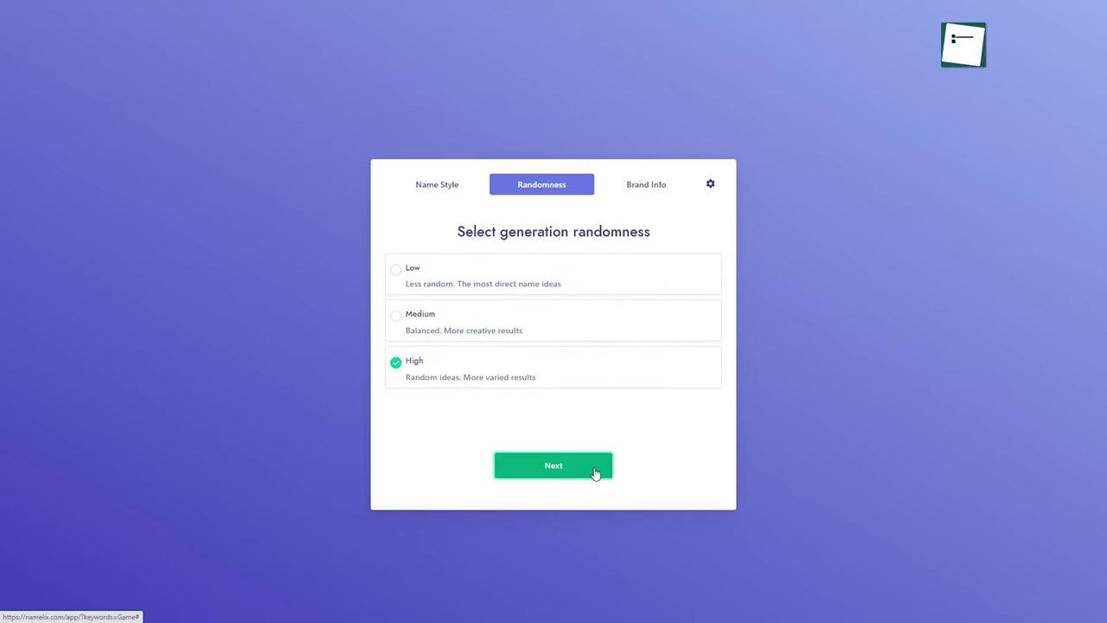
pyautogui.click(593, 471)
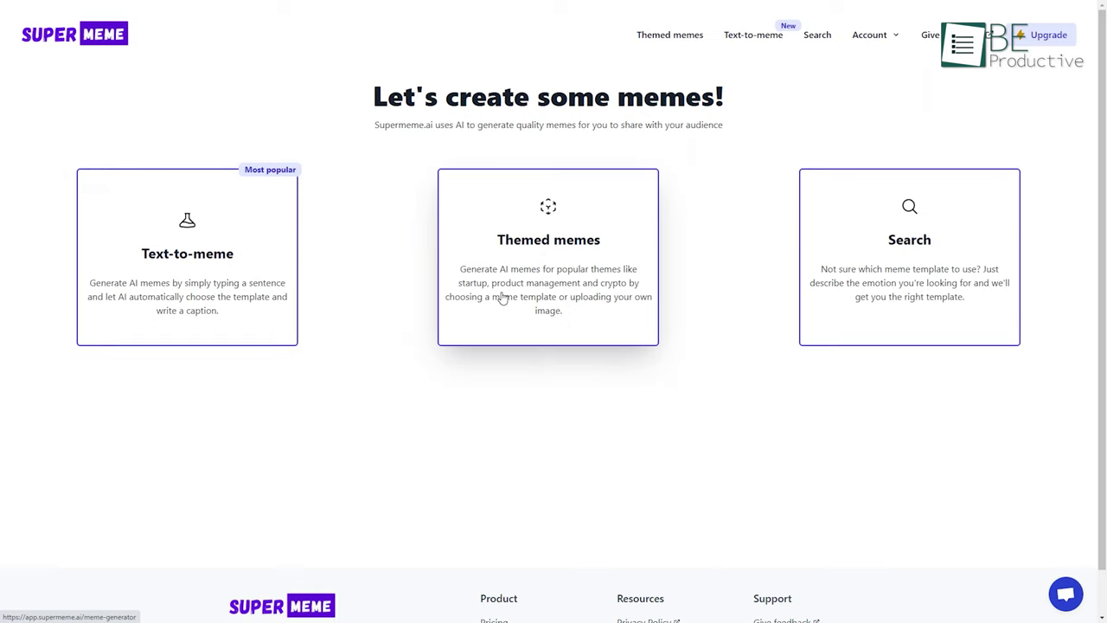
# Generate text-to-meme memes for 'Not productive', then view the paid subscription plans
pyautogui.click(275, 310)
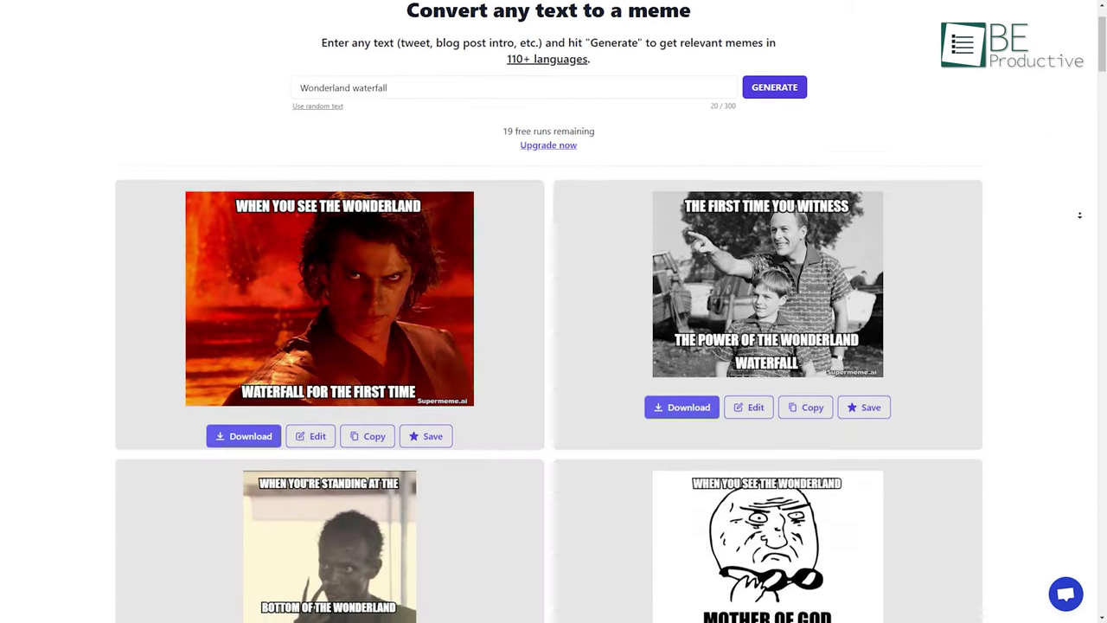
pyautogui.scroll(-3, 1080, 215)
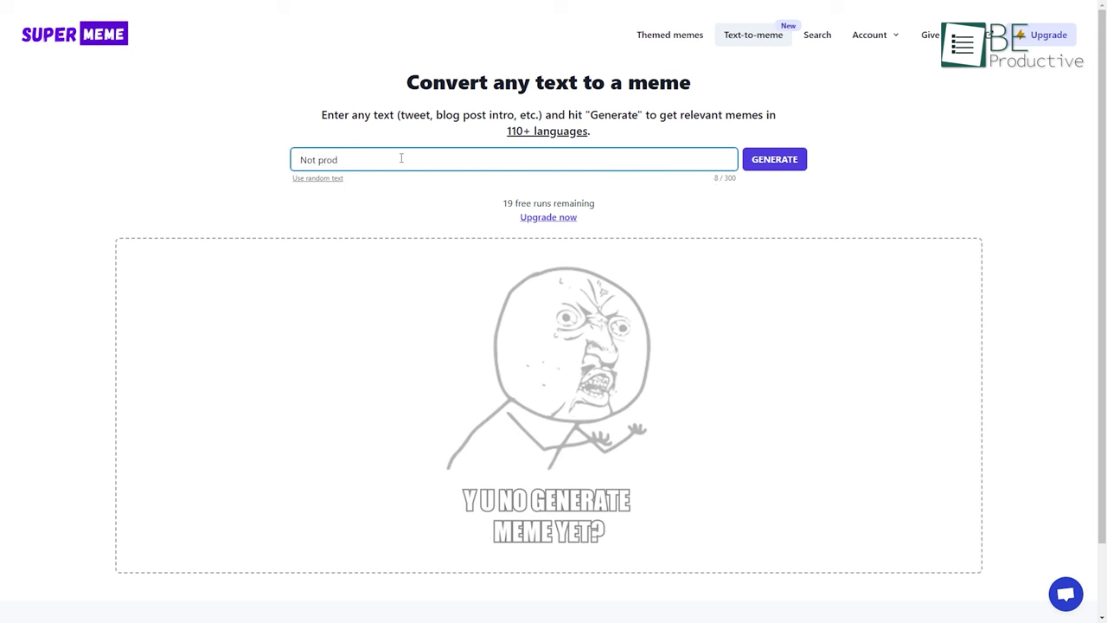
pyautogui.write('uctive')
pyautogui.press('Return')
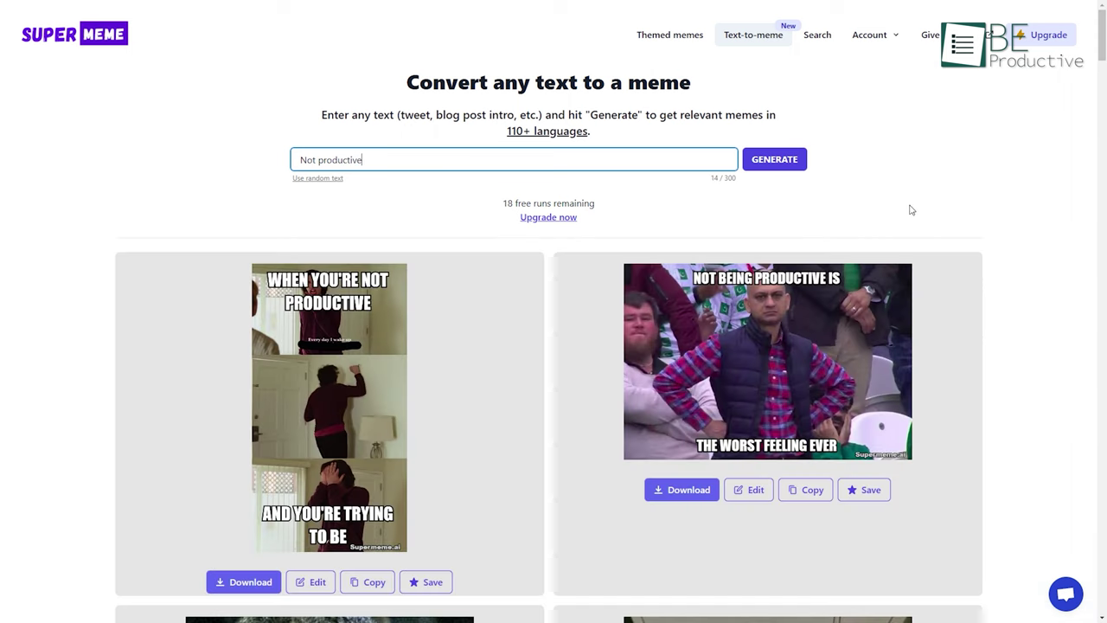
pyautogui.click(551, 219)
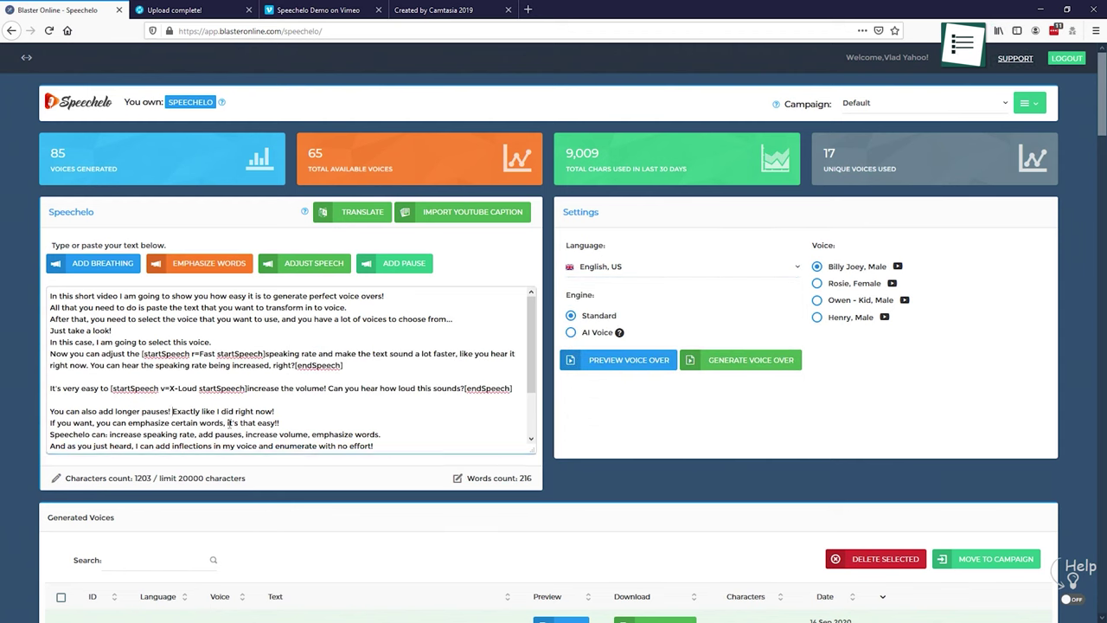
# Scroll down the Speechelo sales page to the 60-day money-back guarantee
pyautogui.scroll(-2, 120, 384)
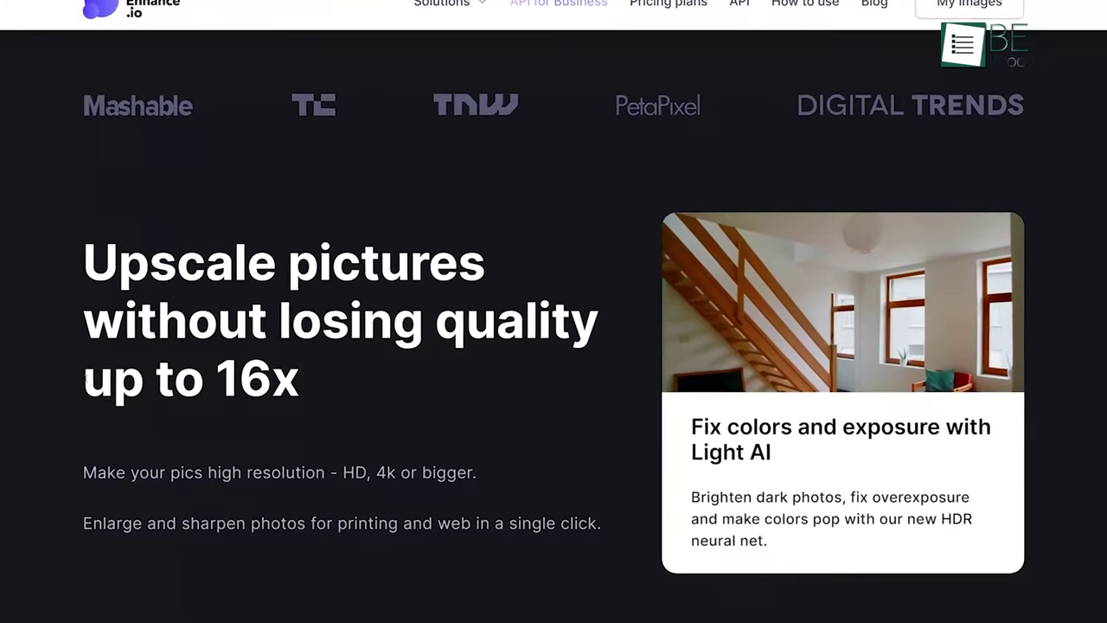
# Highlight the 'up to 16x' claim in the Let's Enhance homepage heading
pyautogui.moveTo(83, 380); pyautogui.dragTo(340, 376)
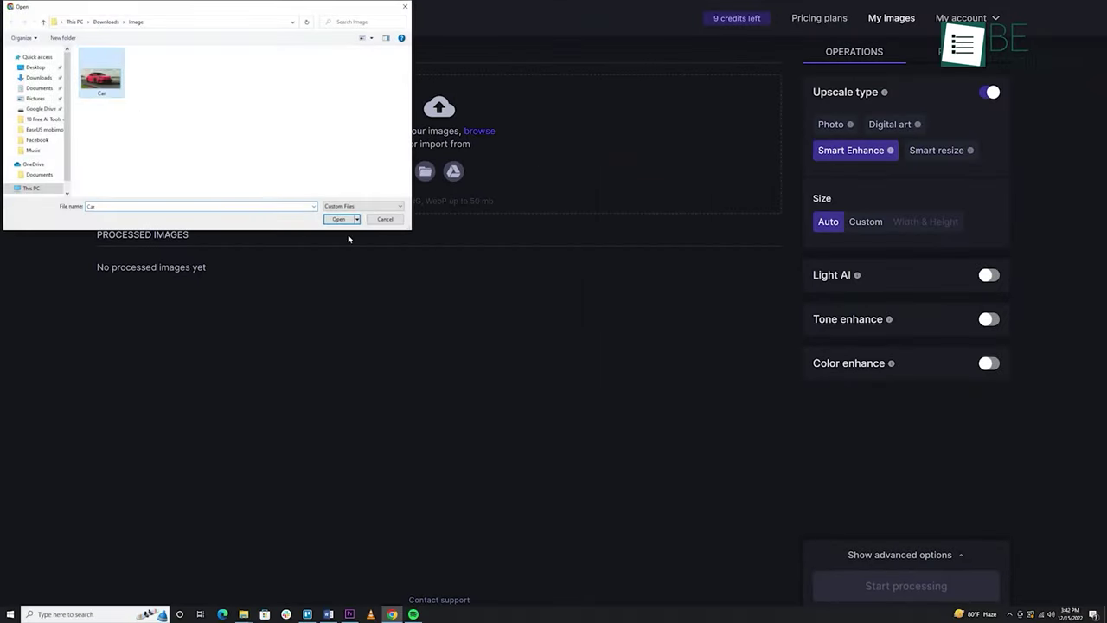
# Add the Car photo and try the upscale types, settling on Smart Enhance
pyautogui.click(338, 219)
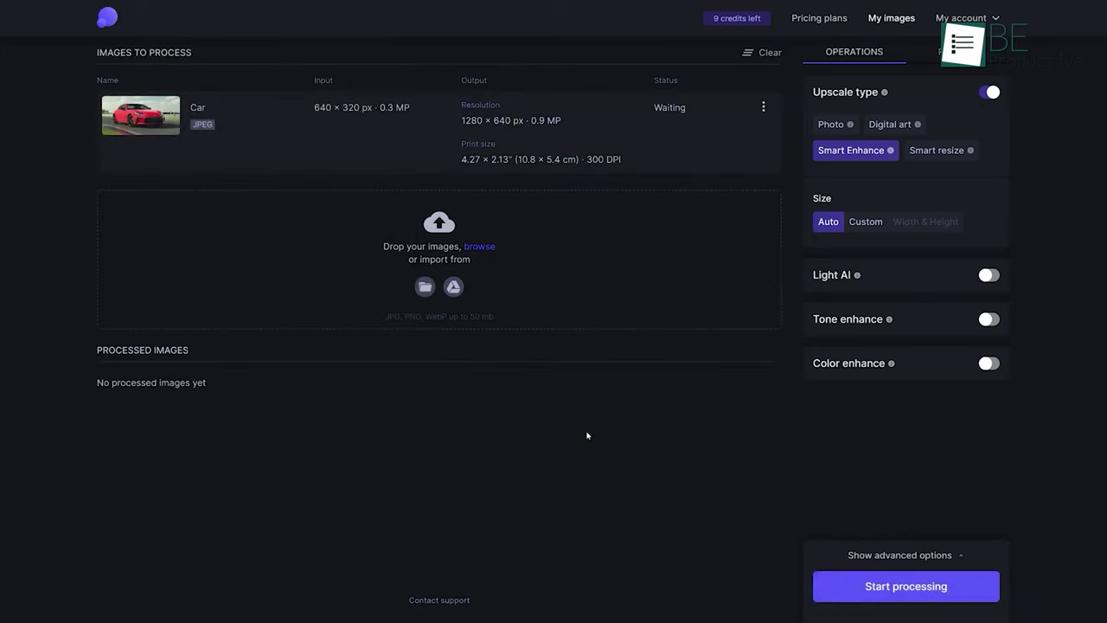
pyautogui.click(829, 130)
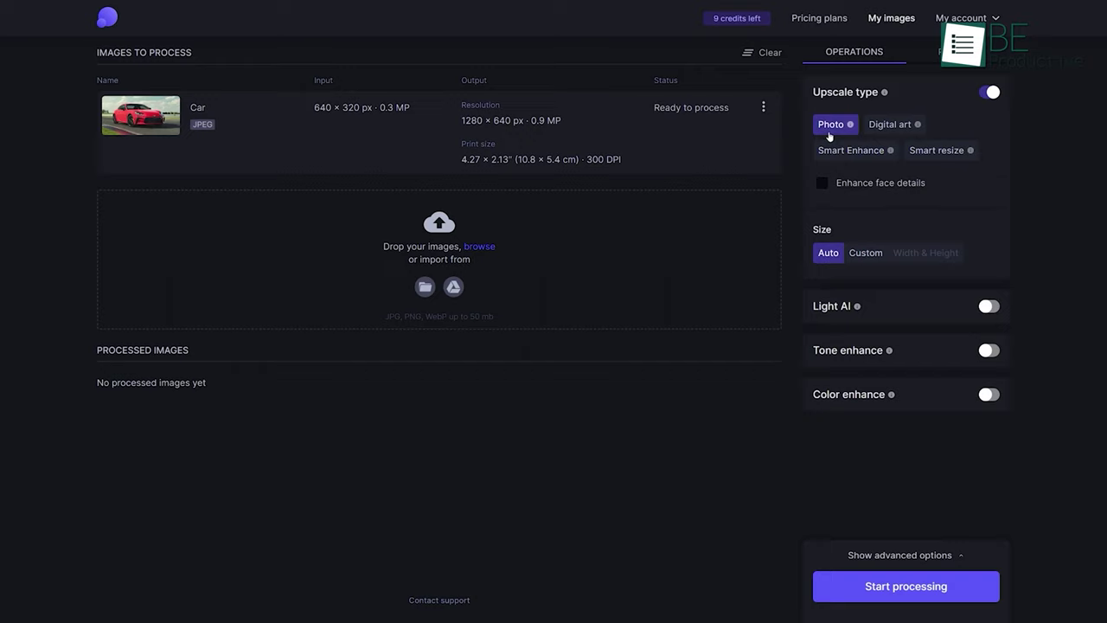
pyautogui.click(890, 125)
pyautogui.click(869, 154)
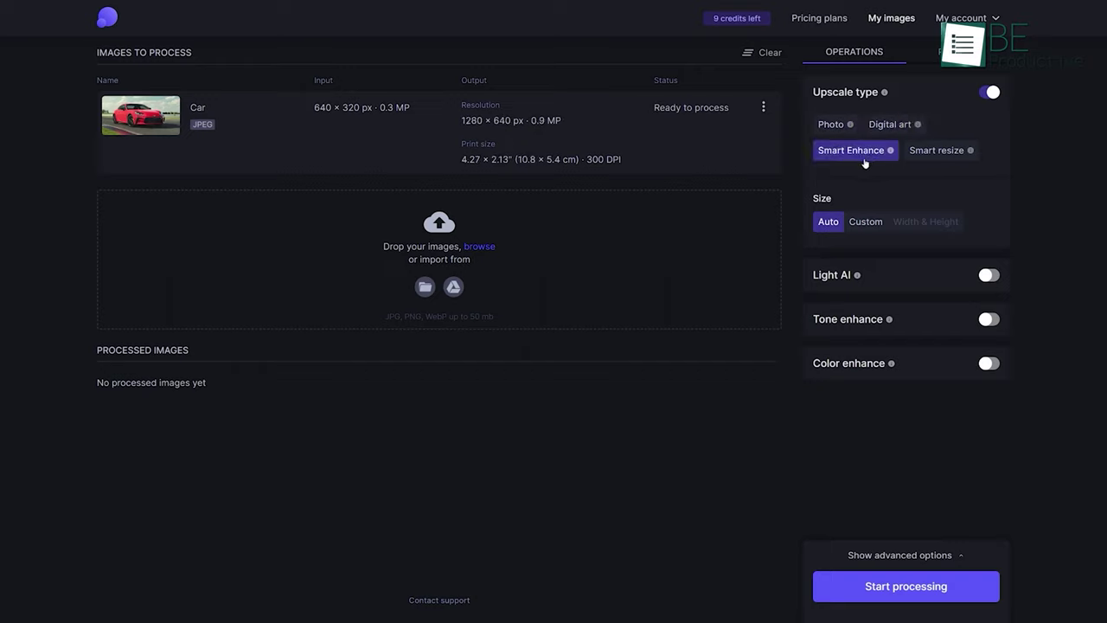
pyautogui.click(937, 152)
pyautogui.click(843, 149)
# Turn on Light AI and Tone enhance, with PNG as the output format
pyautogui.click(988, 276)
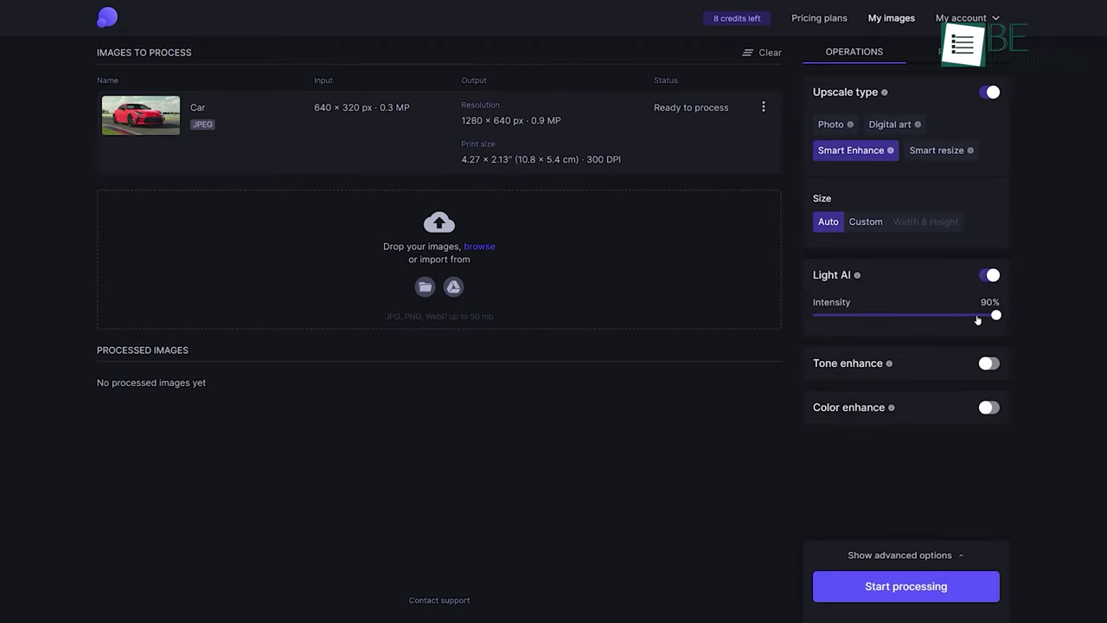
pyautogui.click(983, 365)
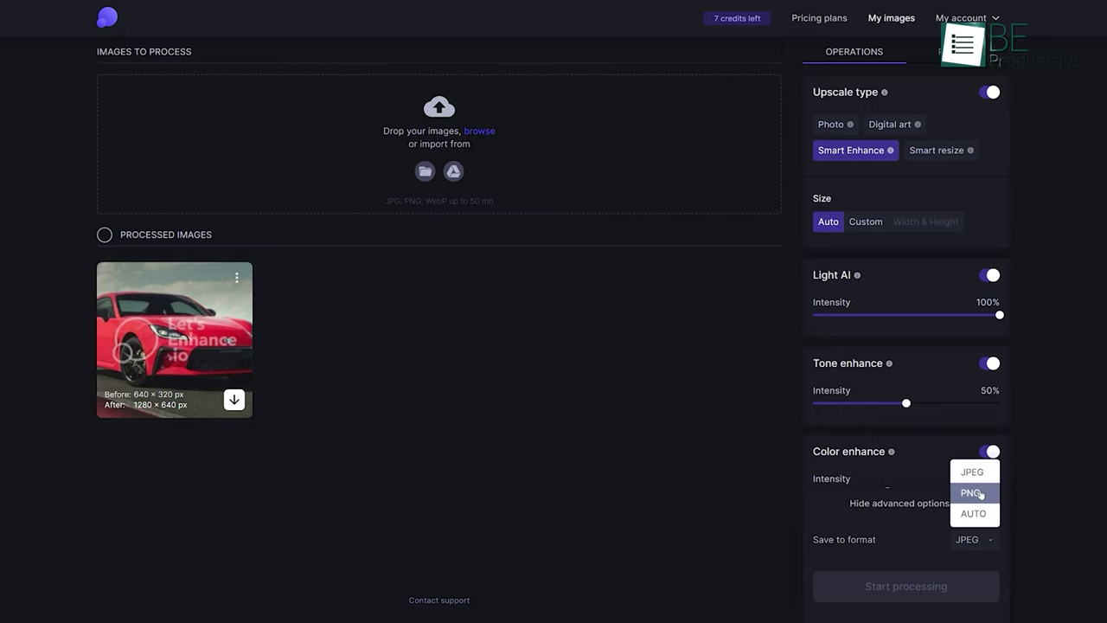
pyautogui.click(971, 492)
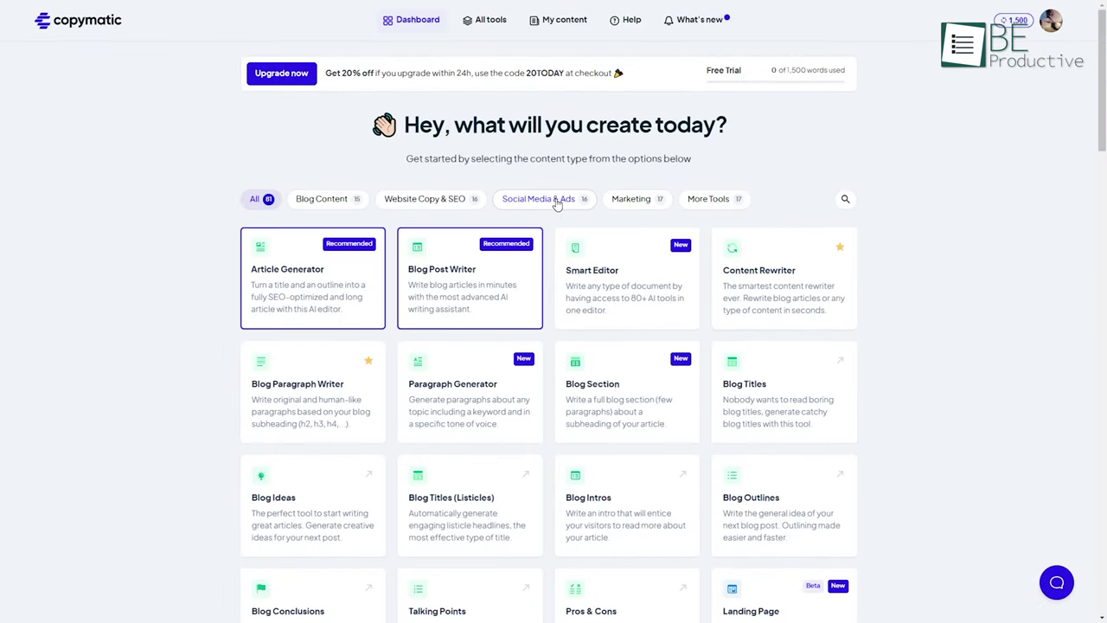
# Write LEG gaming posts with Social Media Post (Business), then continue the 'This Video Is Helpful' blog post
pyautogui.click(557, 201)
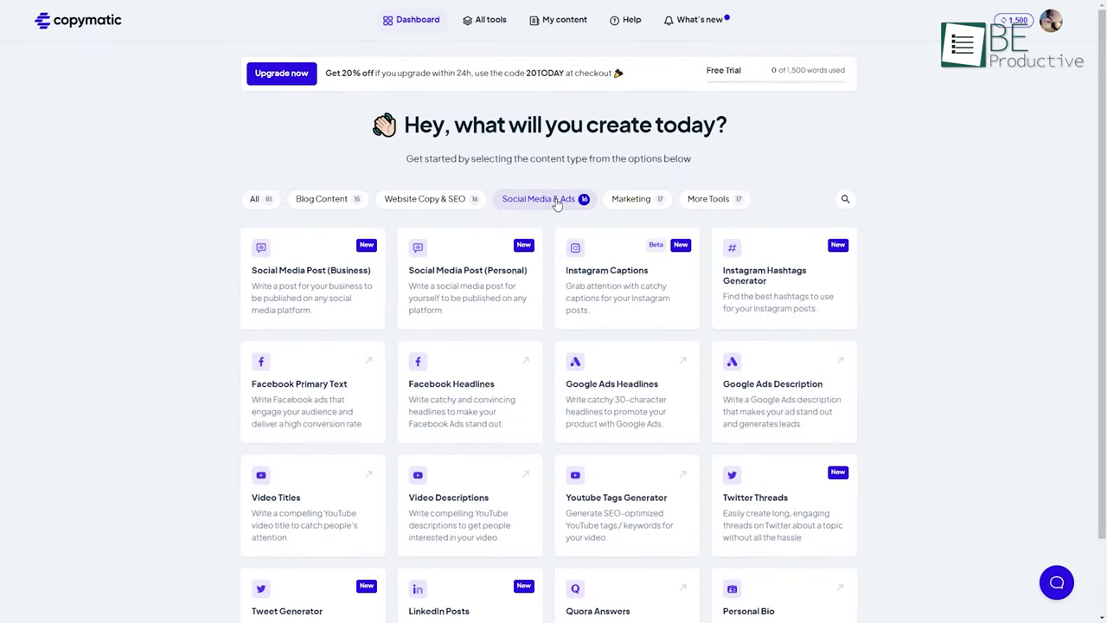
pyautogui.click(327, 240)
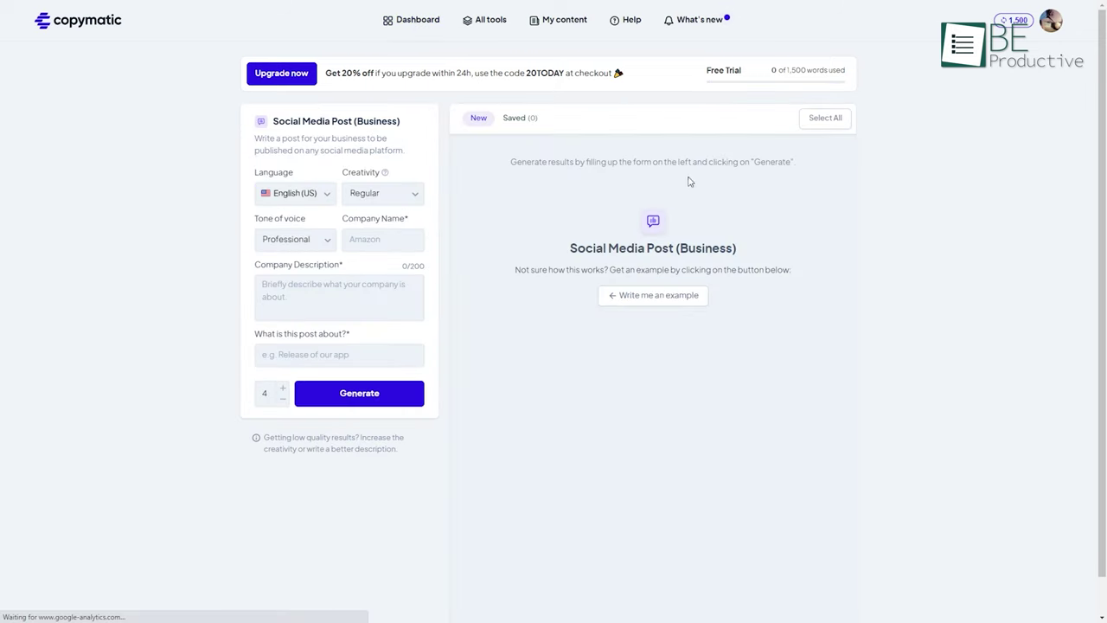
pyautogui.click(359, 294)
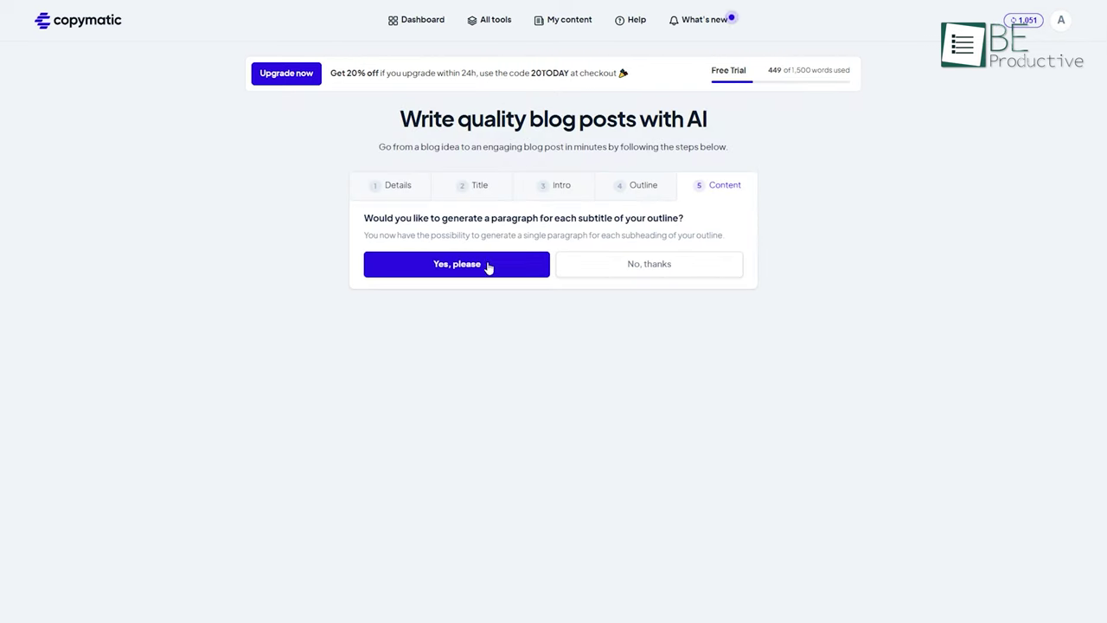
pyautogui.click(488, 268)
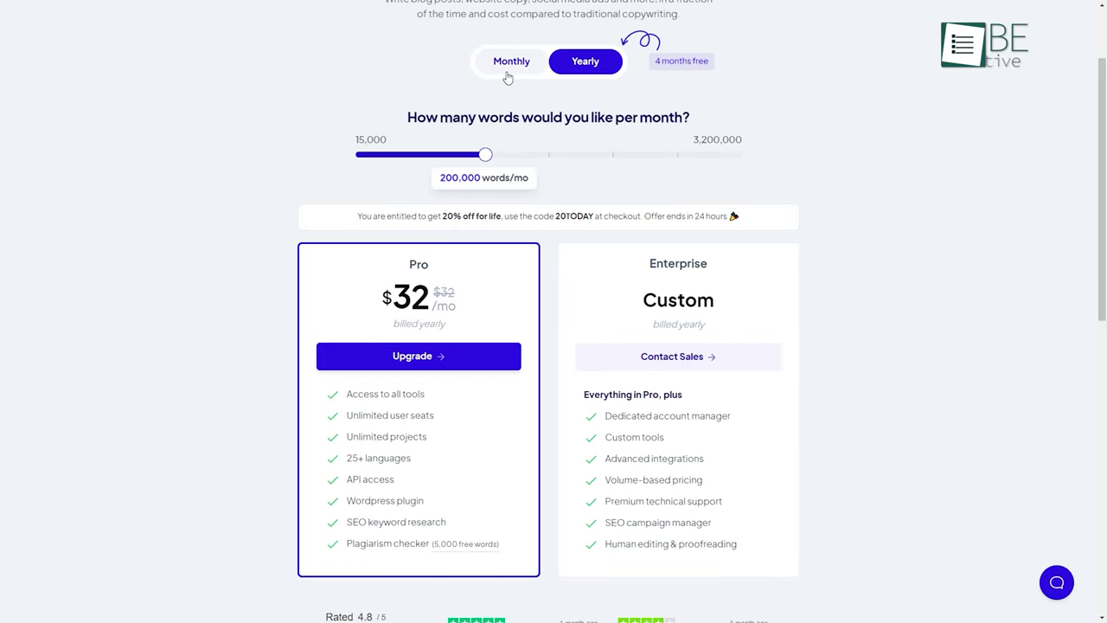
# Compare monthly and yearly Copymatic pricing, settling on yearly billing with 3,200,000 words ($426 Pro)
pyautogui.click(508, 73)
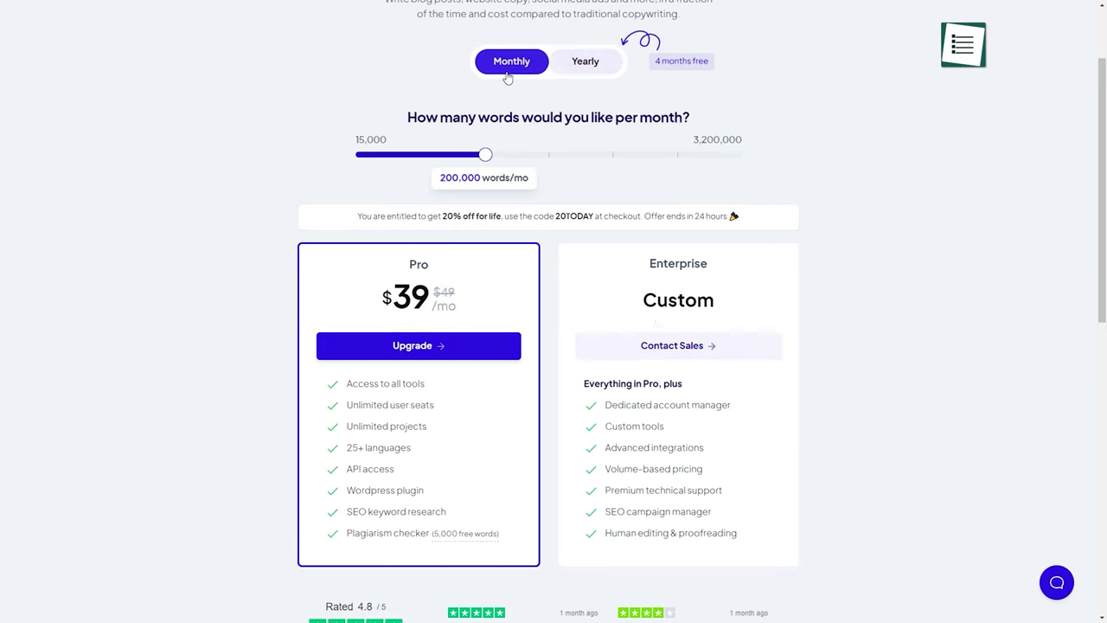
pyautogui.click(592, 77)
pyautogui.moveTo(509, 161); pyautogui.dragTo(741, 153)
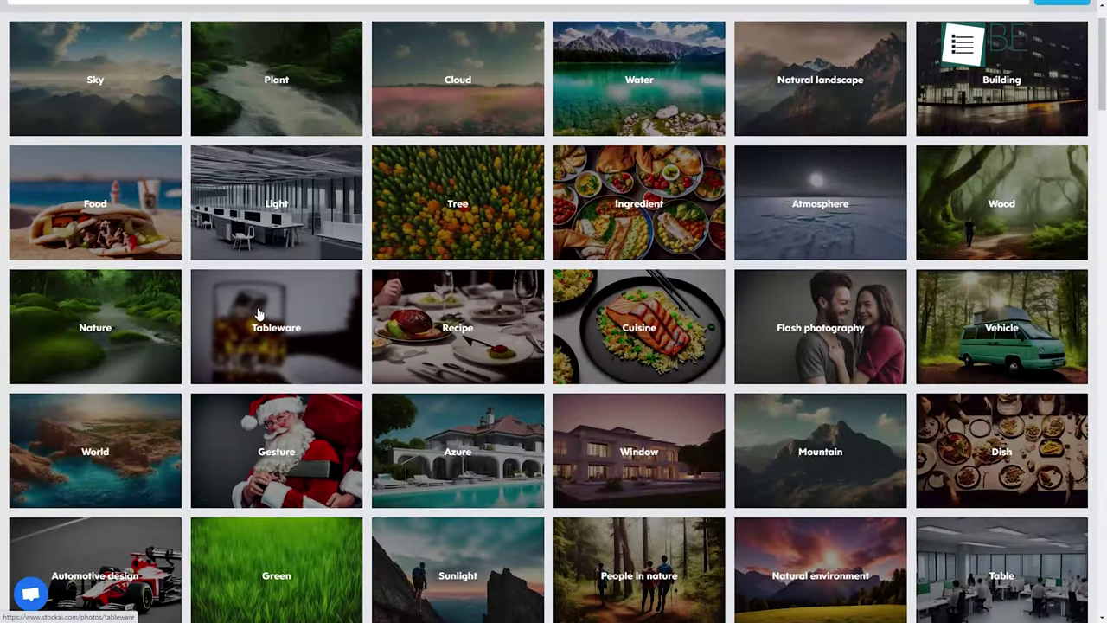
pyautogui.scroll(2, 452, 384)
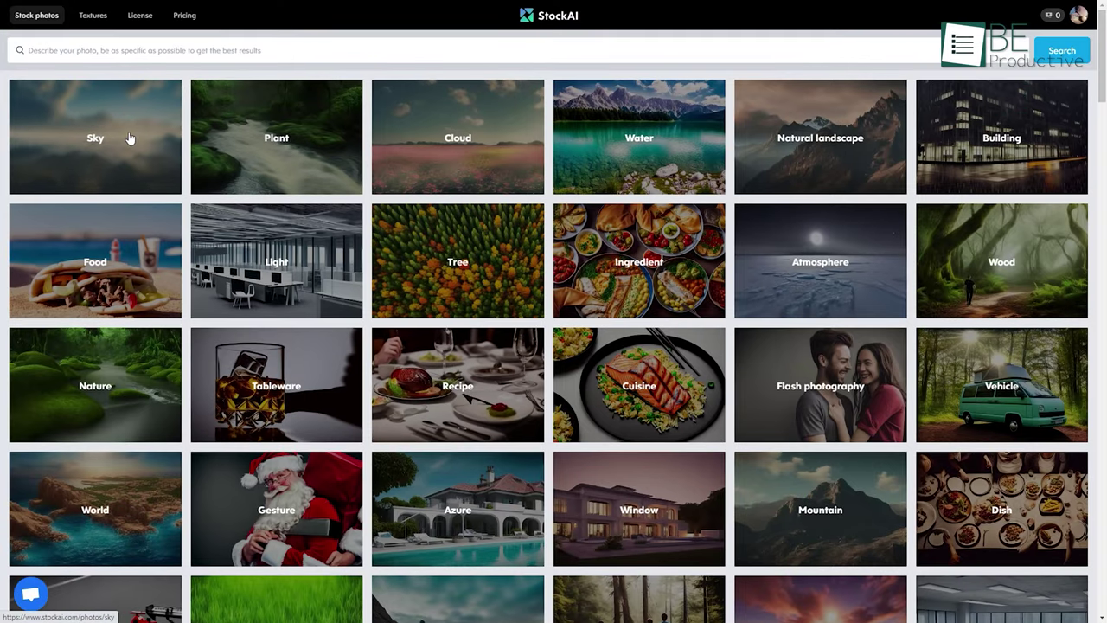
# Search StockAI for 'zero' and open the abstract ocean marble-swirl photo's detail page
pyautogui.write('ze')
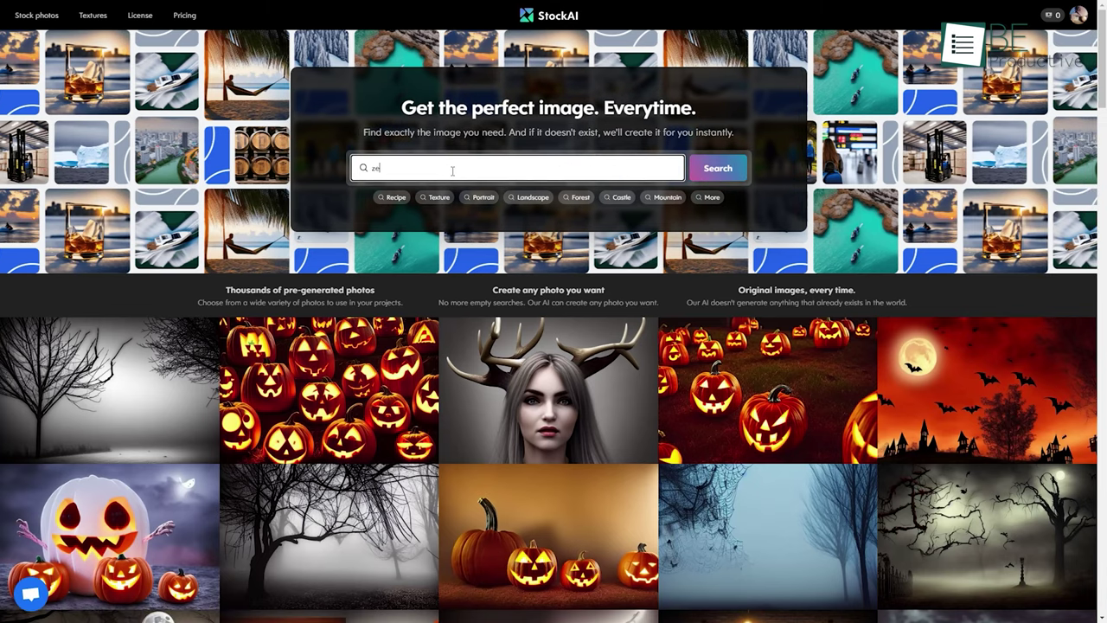
pyautogui.write('ro')
pyautogui.press('Return')
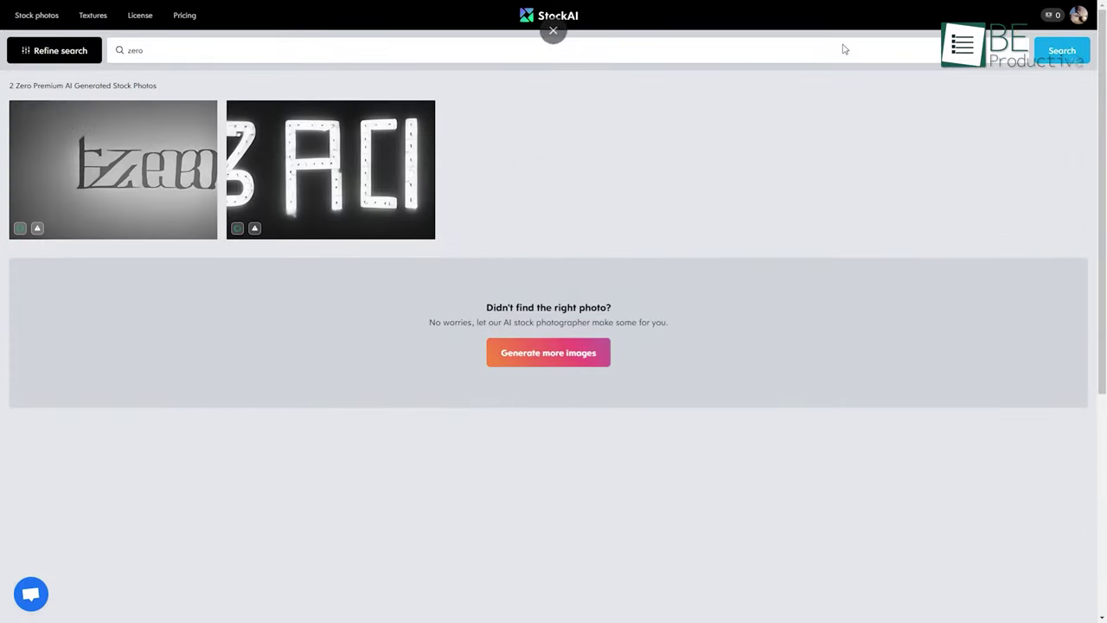
pyautogui.click(83, 50)
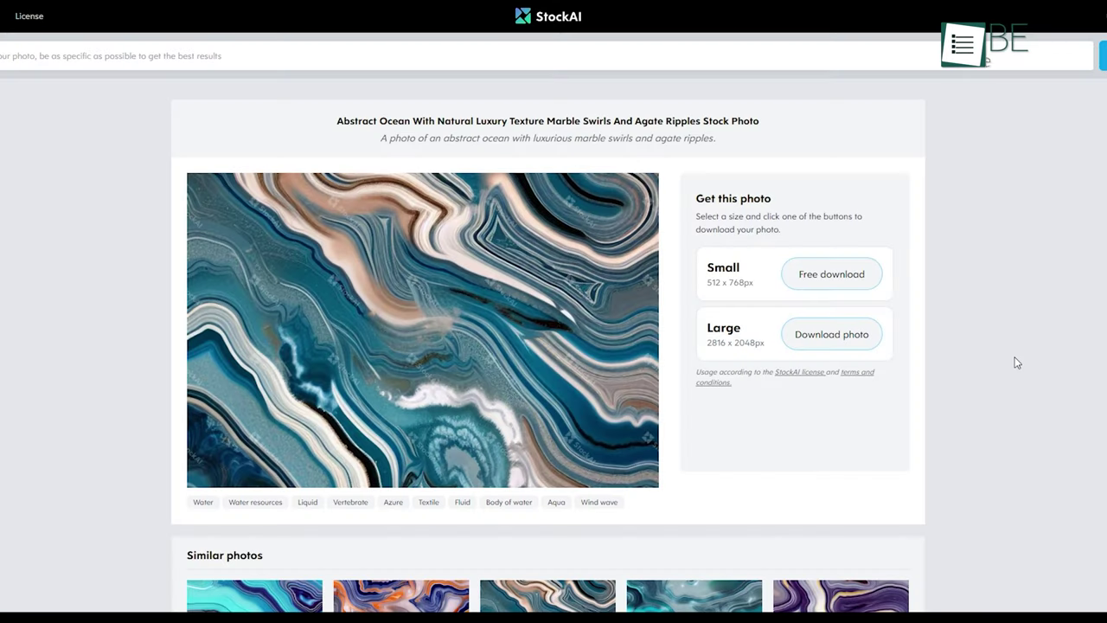
pyautogui.scroll(-1, 1017, 362)
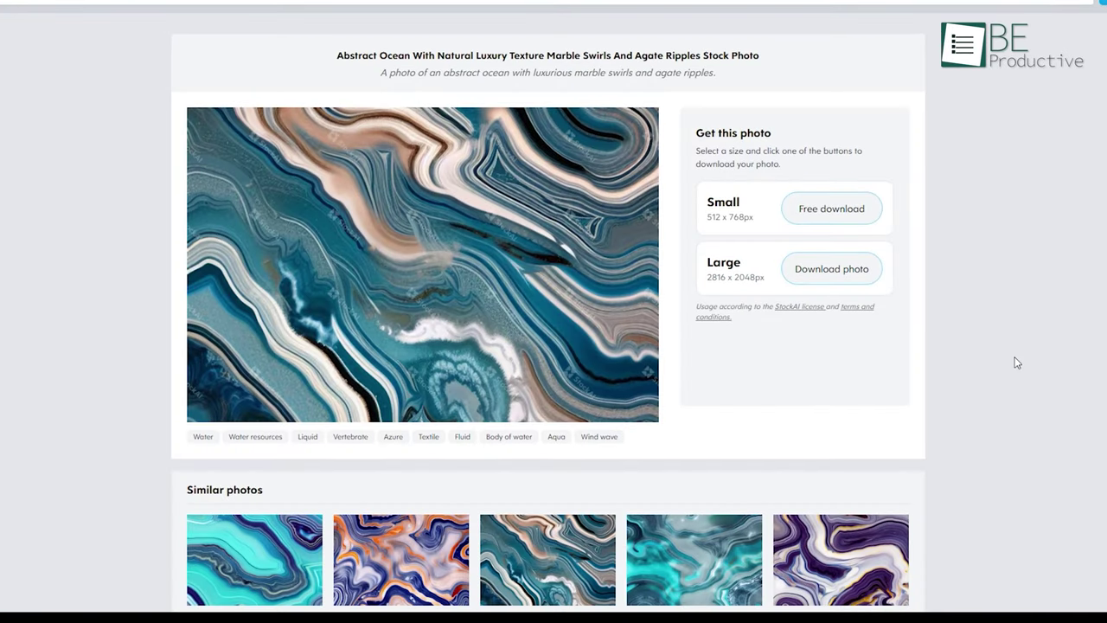
# Scroll the marble-swirl page to reveal more rows of similar swirl textures
pyautogui.scroll(-1, 1017, 362)
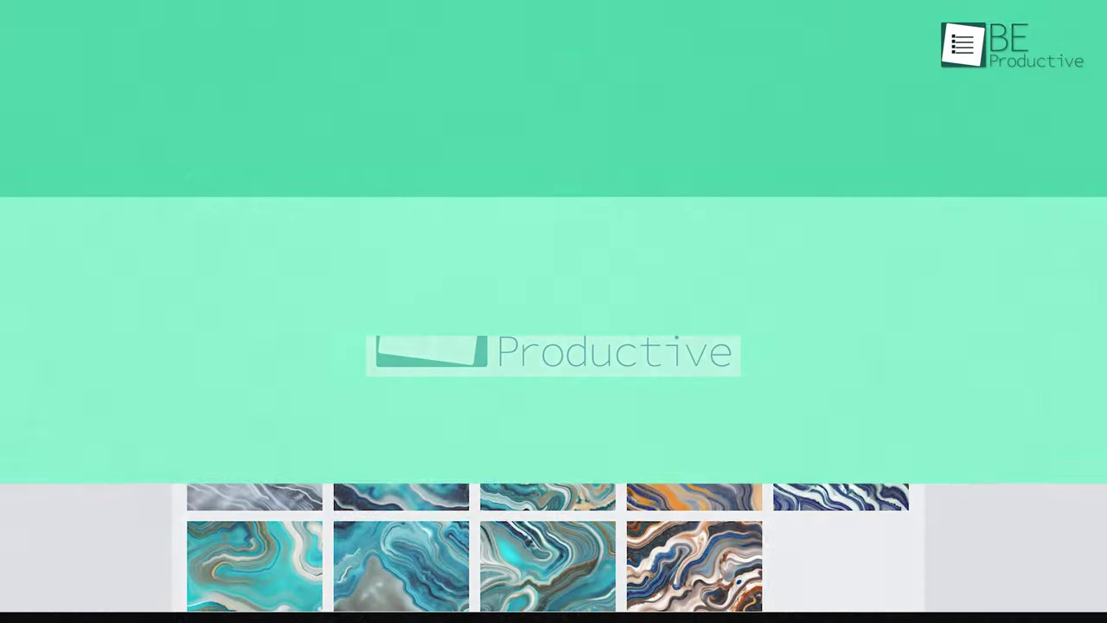